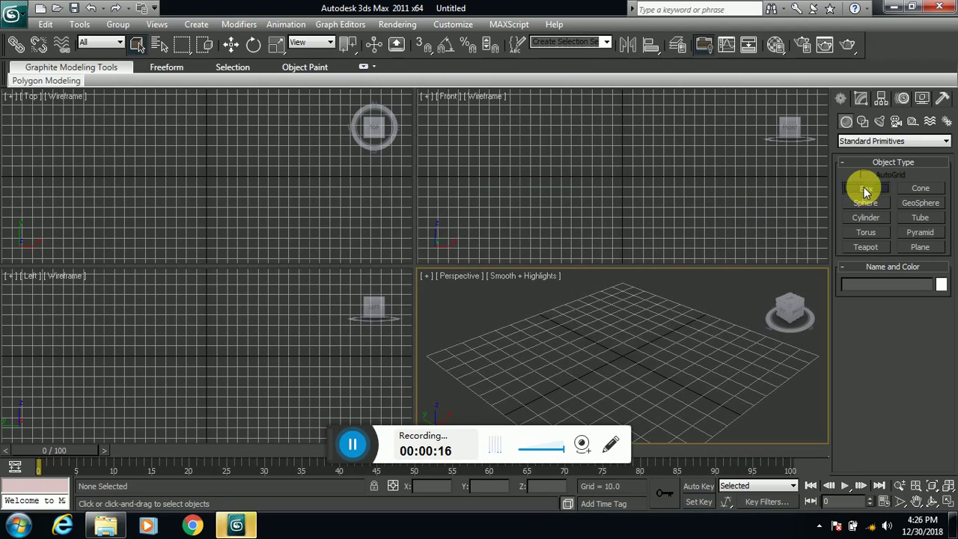
Maximize the Perspective viewport and draw a box about 21.8 wide and about -6.8 high near the grid centre
{"action": "left_click", "coordinate": [866, 188]}
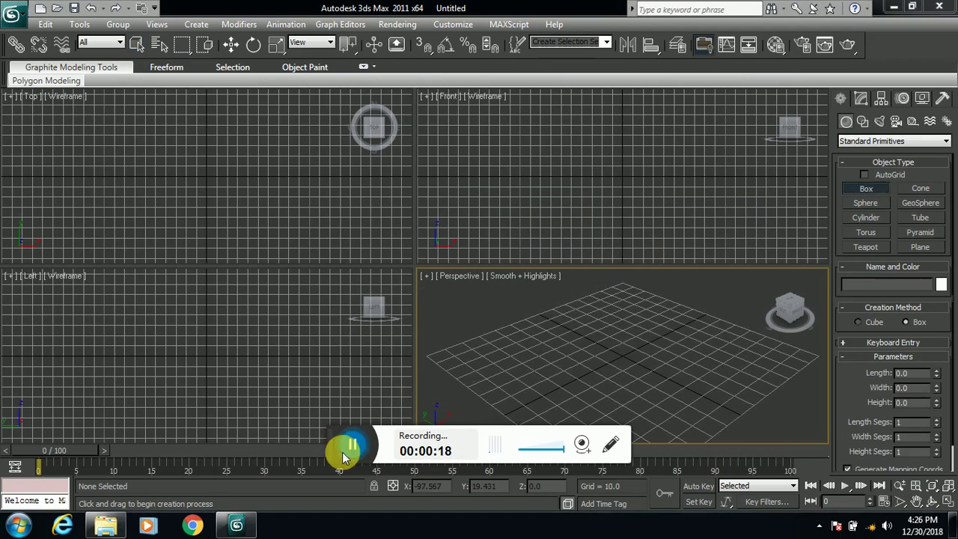
{"action": "key", "text": "alt+w"}
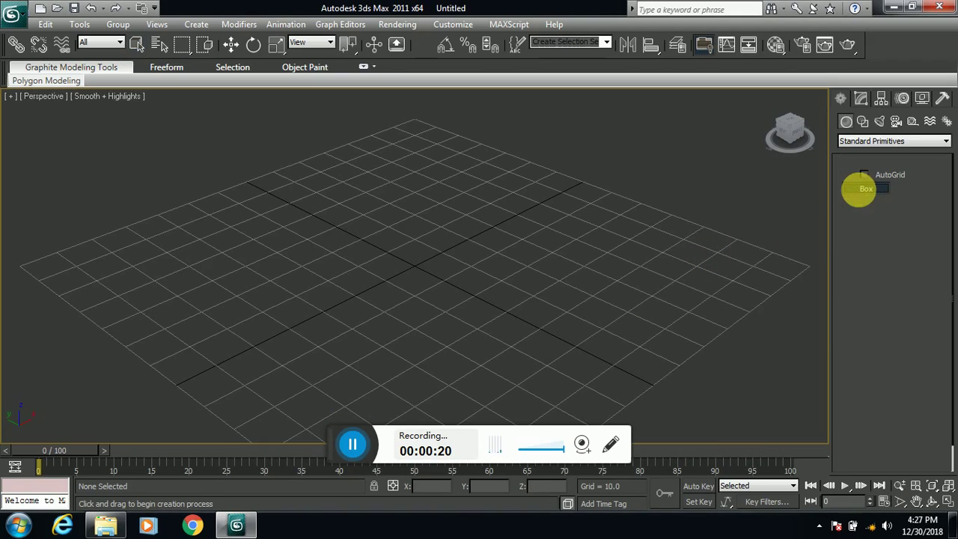
{"action": "left_click", "coordinate": [422, 263]}
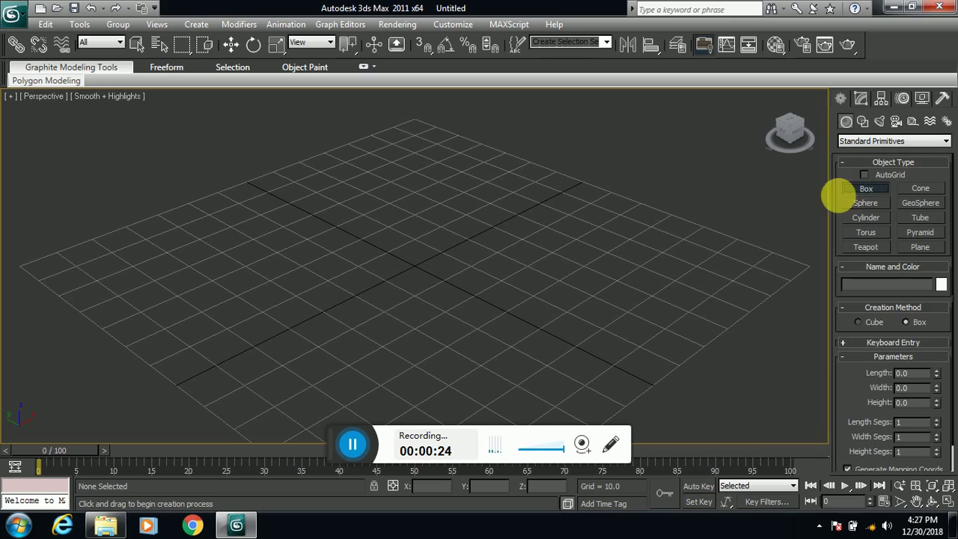
{"action": "left_click", "coordinate": [866, 189]}
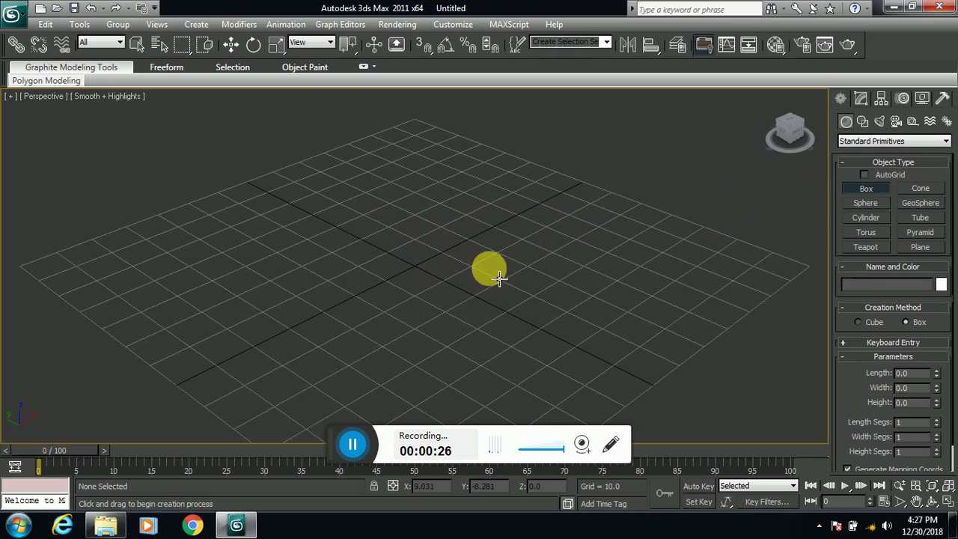
{"action": "left_click_drag", "start_coordinate": [397, 242], "coordinate": [467, 342]}
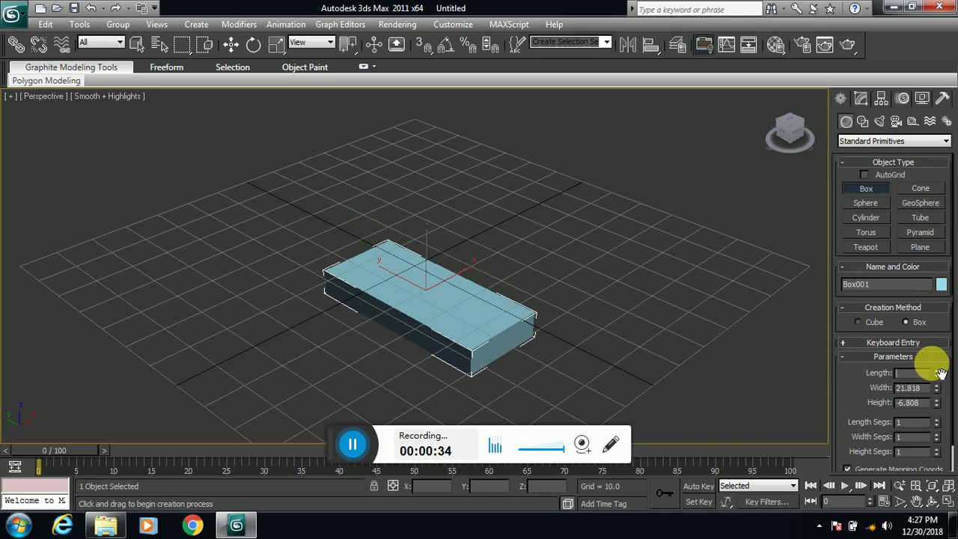
Set the box's length to 30, width to 24 and height to 6, with 20 segments in each direction
{"action": "type", "text": "30"}
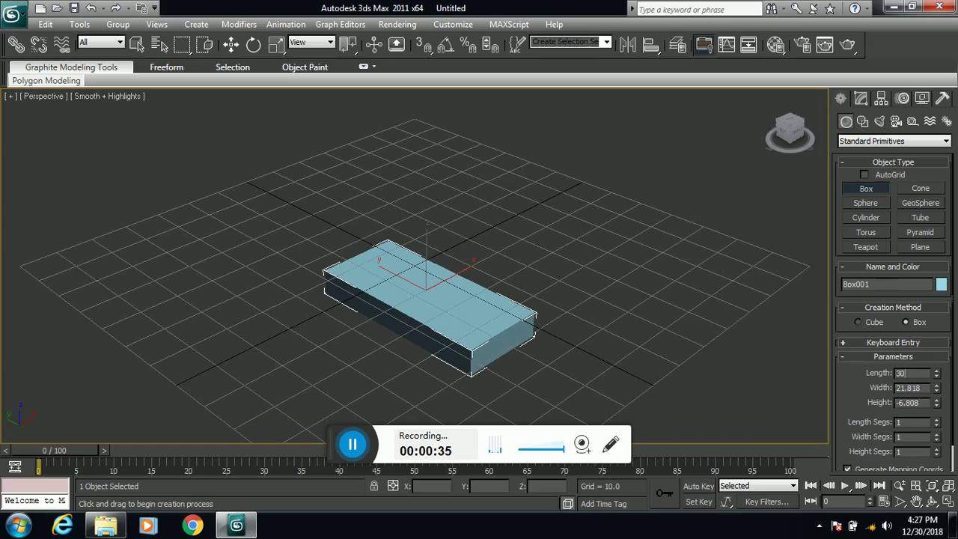
{"action": "left_click", "coordinate": [928, 389]}
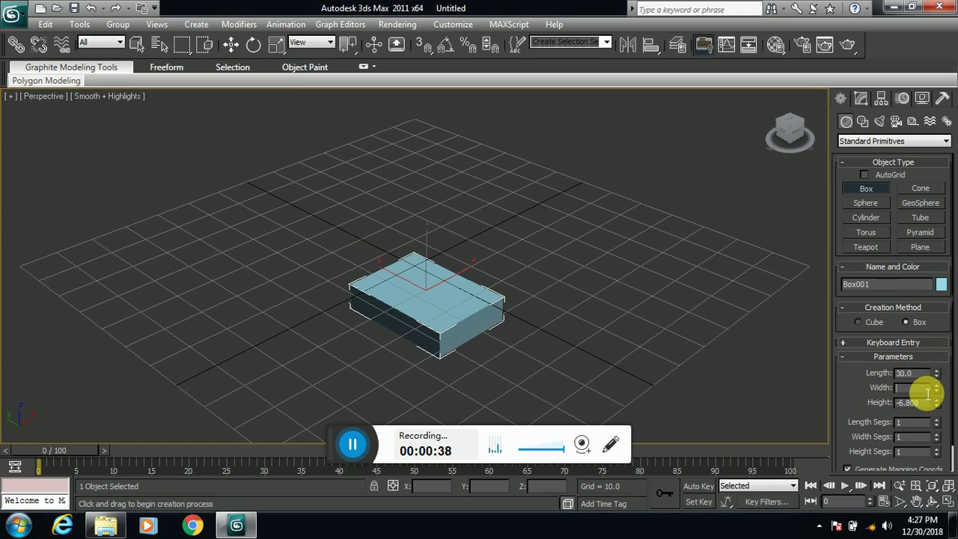
{"action": "type", "text": "24"}
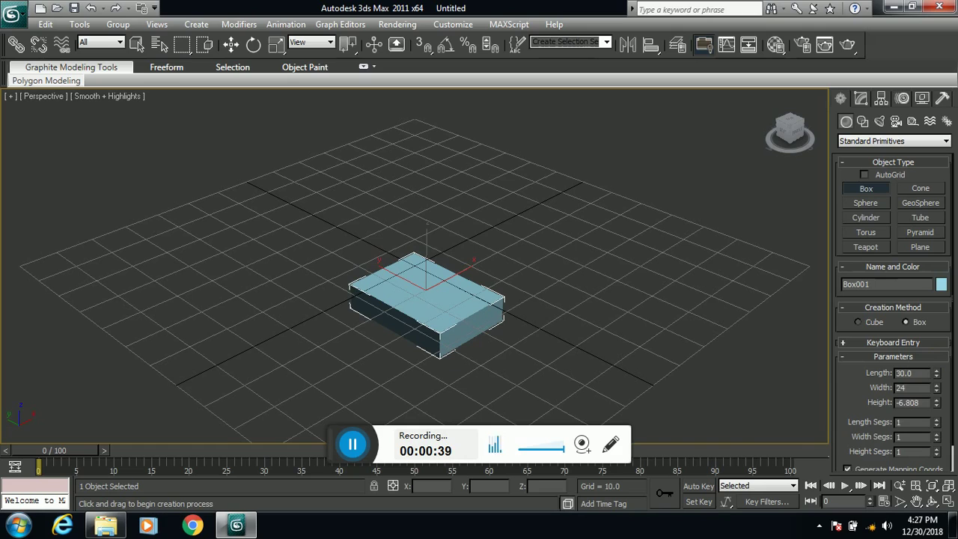
{"action": "left_click", "coordinate": [929, 404]}
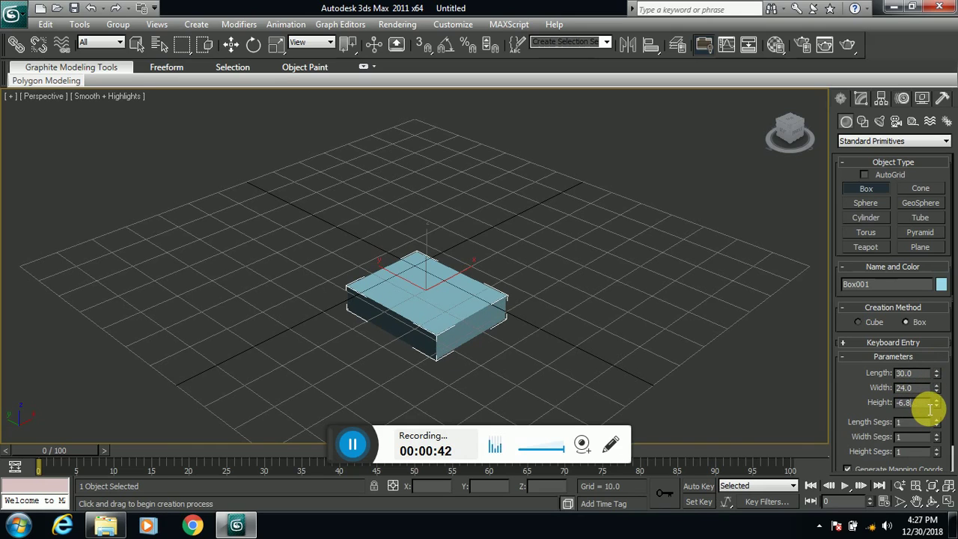
{"action": "type", "text": "6"}
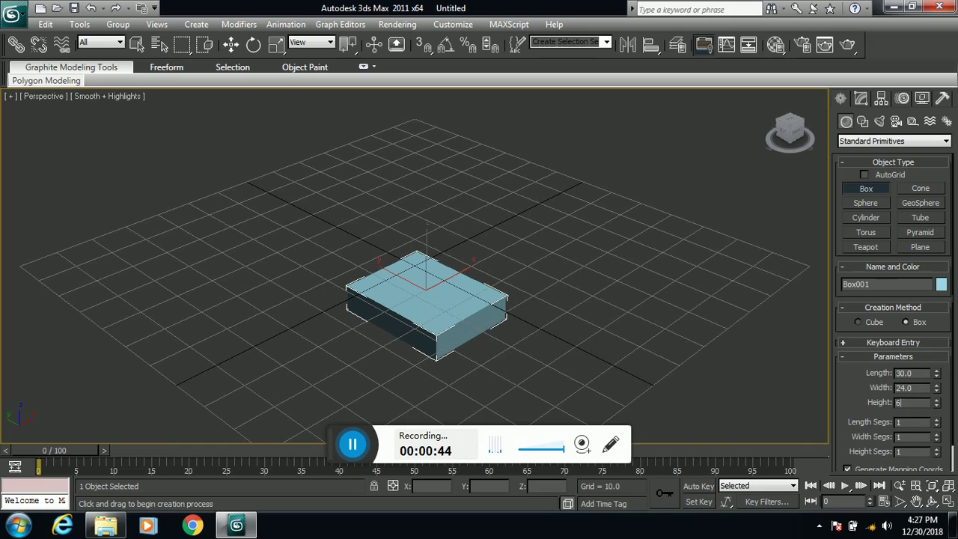
{"action": "key", "text": "Return"}
{"action": "left_click", "coordinate": [355, 450]}
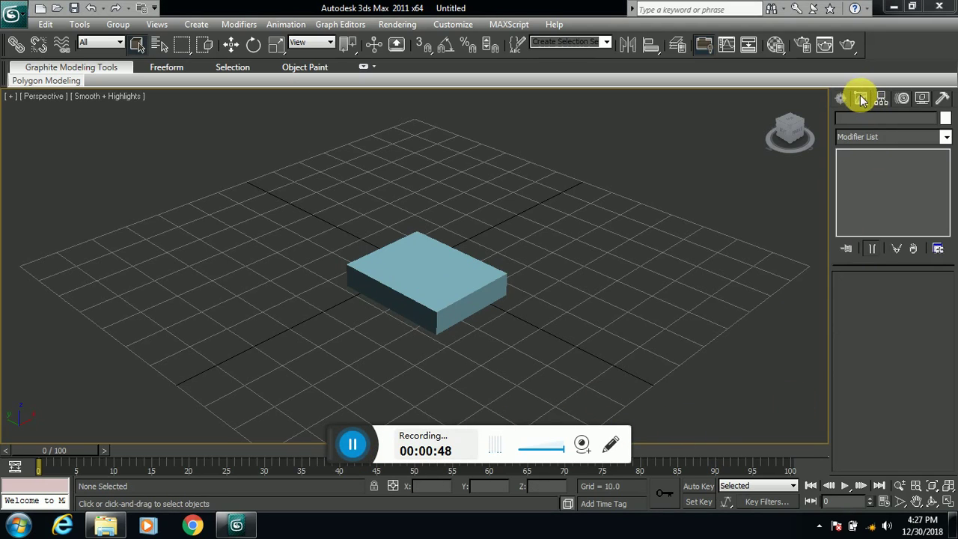
Select the box and apply the FFD(box) modifier to it
{"action": "left_click", "coordinate": [443, 289]}
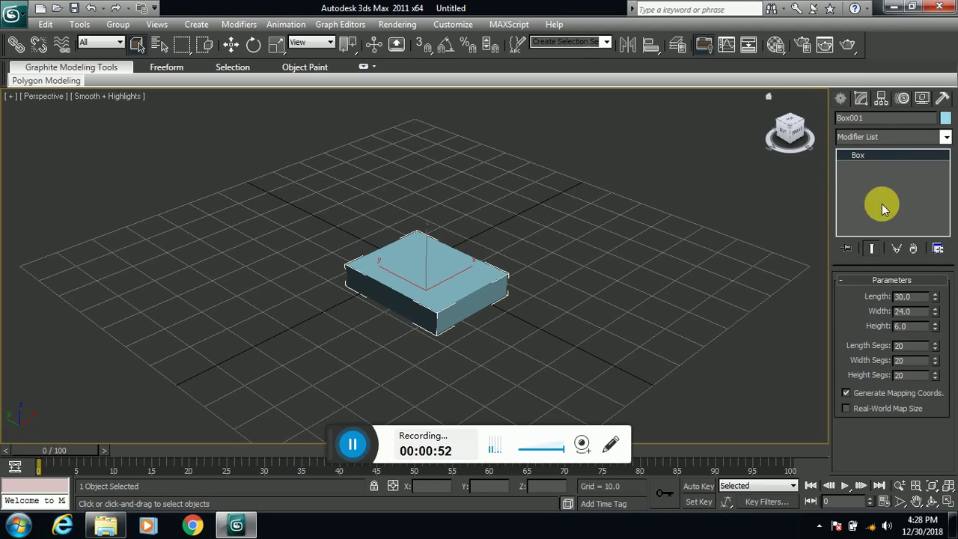
{"action": "left_click", "coordinate": [947, 139]}
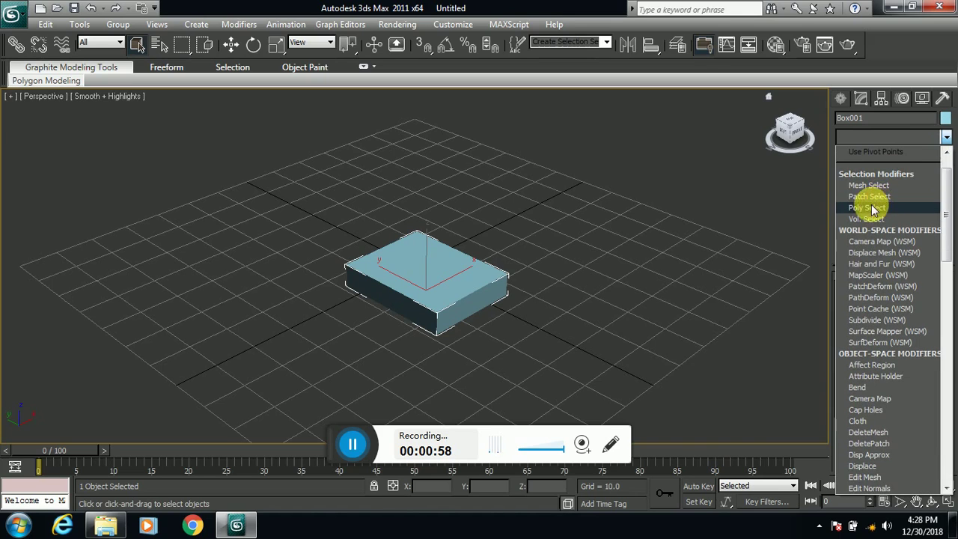
{"action": "key", "text": "f"}
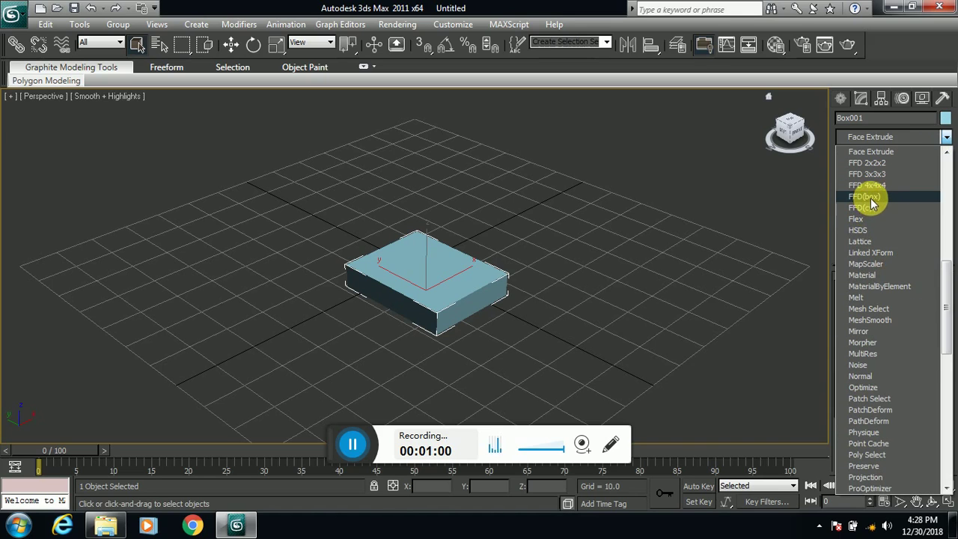
{"action": "left_click", "coordinate": [869, 197]}
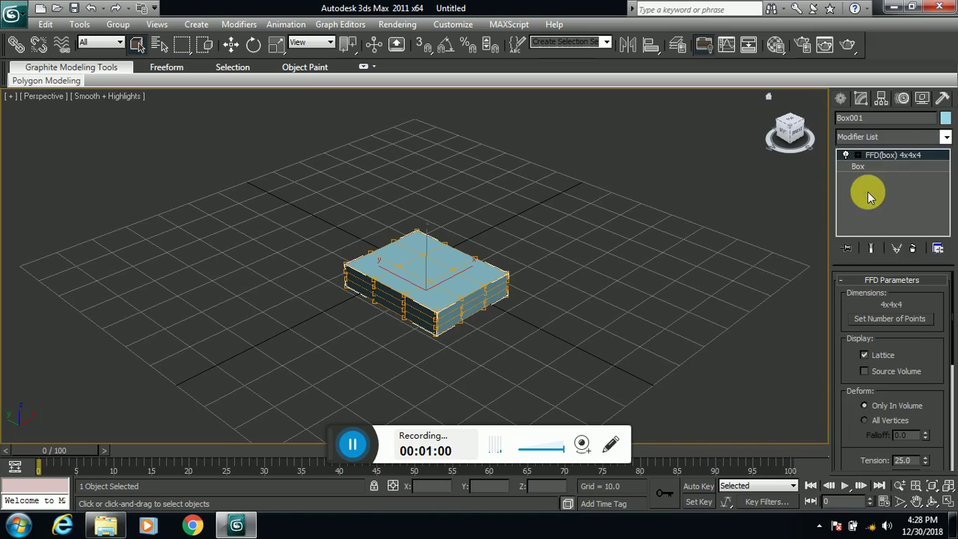
Set the FFD lattice's number of points to 6 in length, 6 in width and 3 in height
{"action": "left_click", "coordinate": [888, 319]}
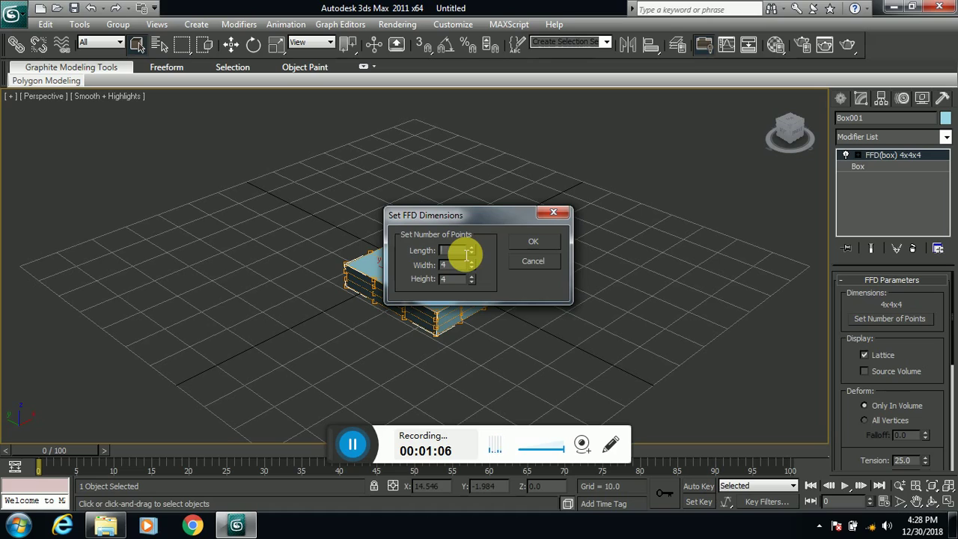
{"action": "type", "text": "6"}
{"action": "key", "text": "Tab"}
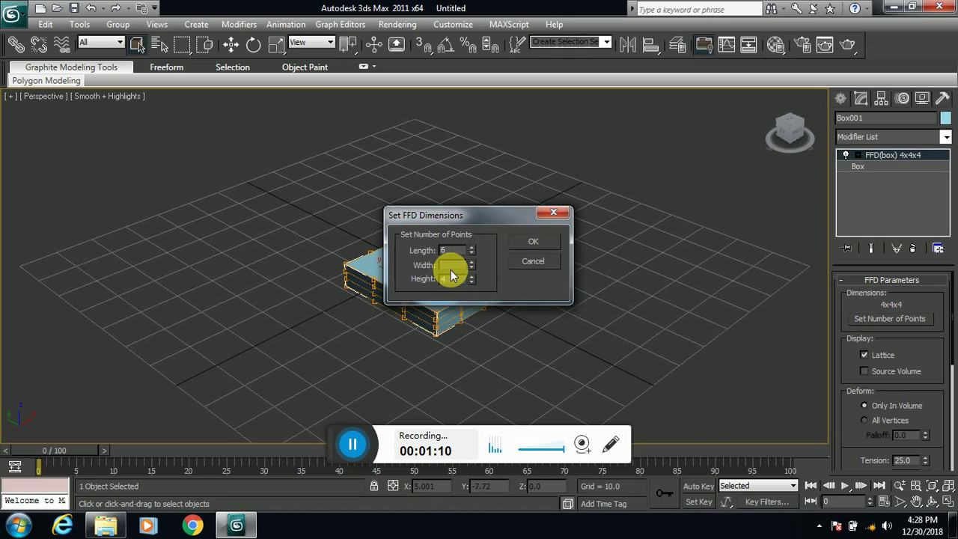
{"action": "type", "text": "6"}
{"action": "key", "text": "Tab"}
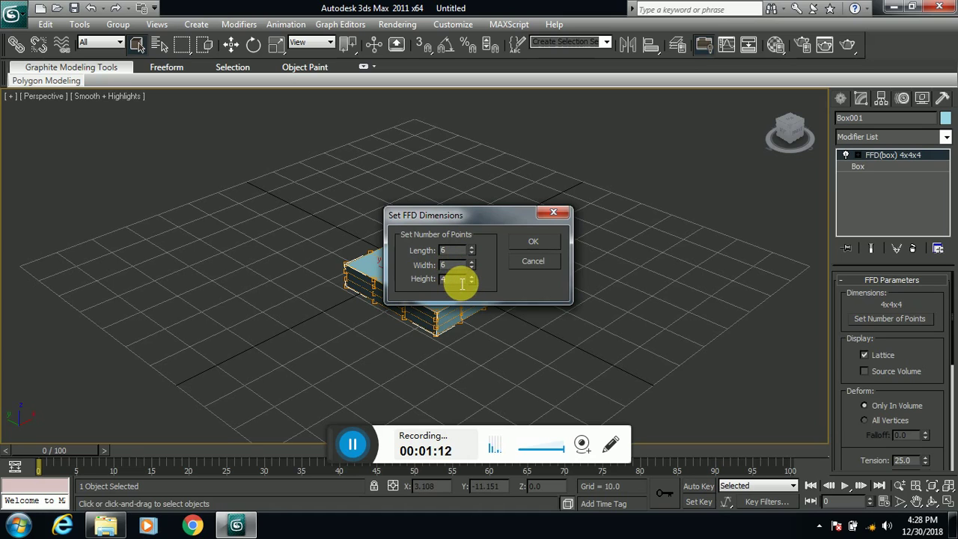
{"action": "type", "text": "3"}
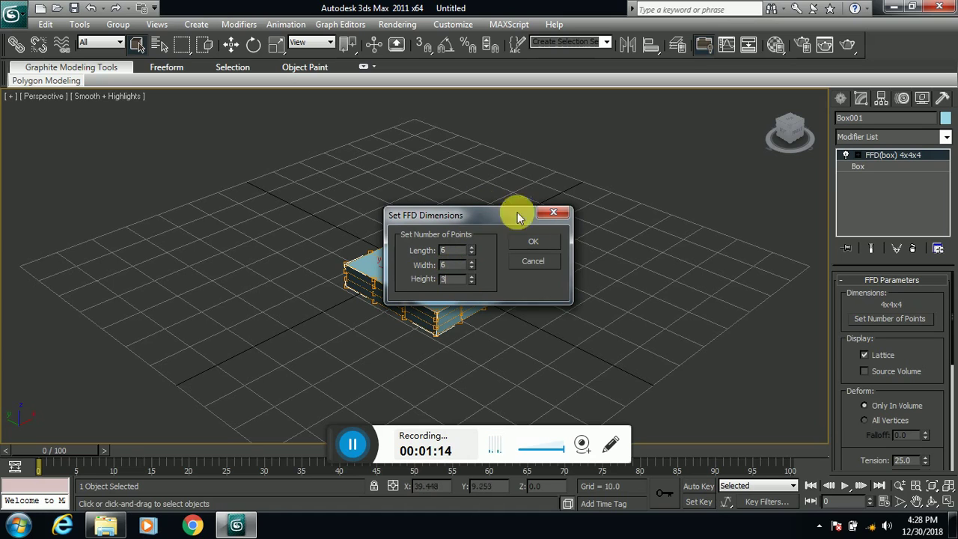
{"action": "left_click", "coordinate": [534, 247]}
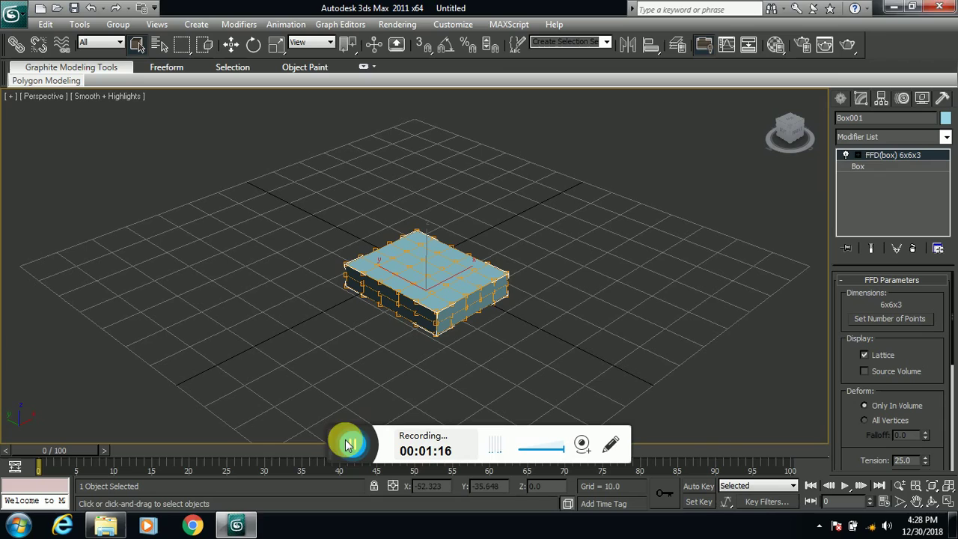
Select the FFD control points around the top face's perimeter and move them down along Z to a height of about 3.15
{"action": "left_click", "coordinate": [857, 155]}
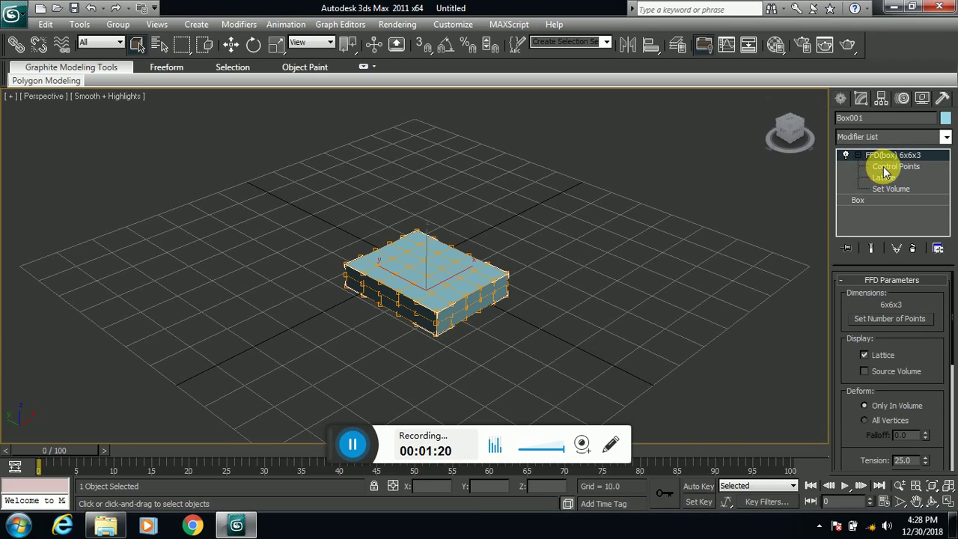
{"action": "left_click", "coordinate": [885, 167]}
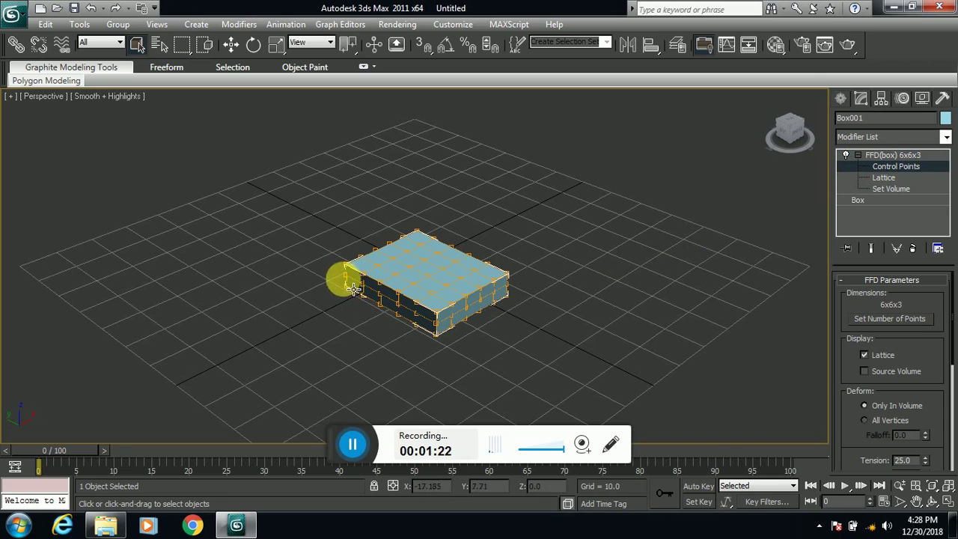
{"action": "left_click", "coordinate": [346, 268]}
{"action": "key", "text": "w"}
{"action": "scroll", "coordinate": [358, 441], "scroll_direction": "up", "scroll_amount": 5}
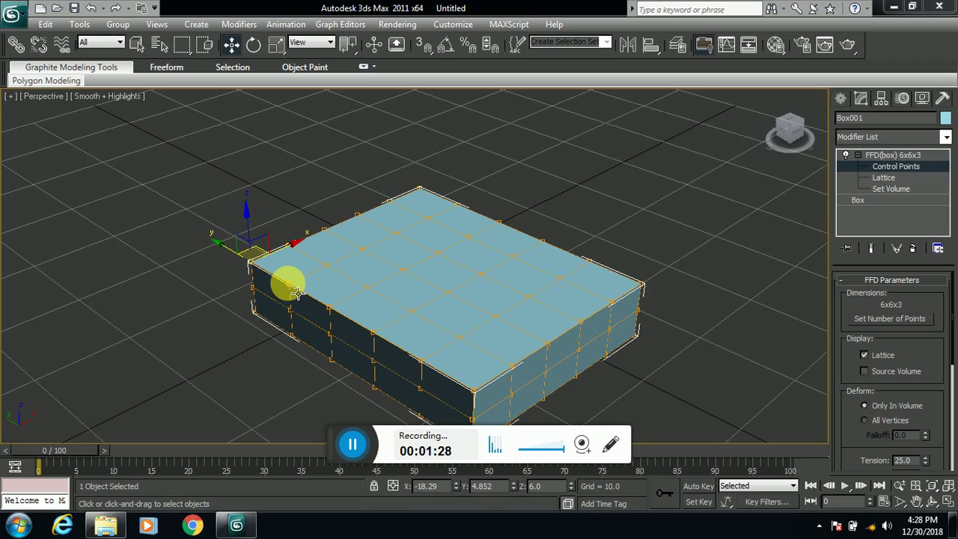
{"action": "left_click_drag", "start_coordinate": [297, 294], "coordinate": [643, 284]}
{"action": "left_click", "coordinate": [591, 262], "text": "ctrl"}
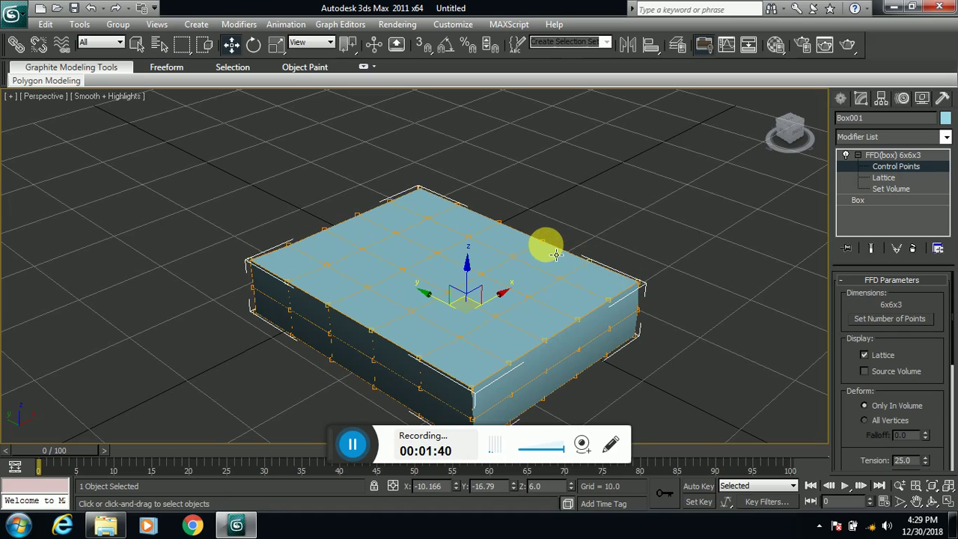
{"action": "left_click", "coordinate": [544, 243], "text": "ctrl"}
{"action": "left_click", "coordinate": [499, 224], "text": "ctrl"}
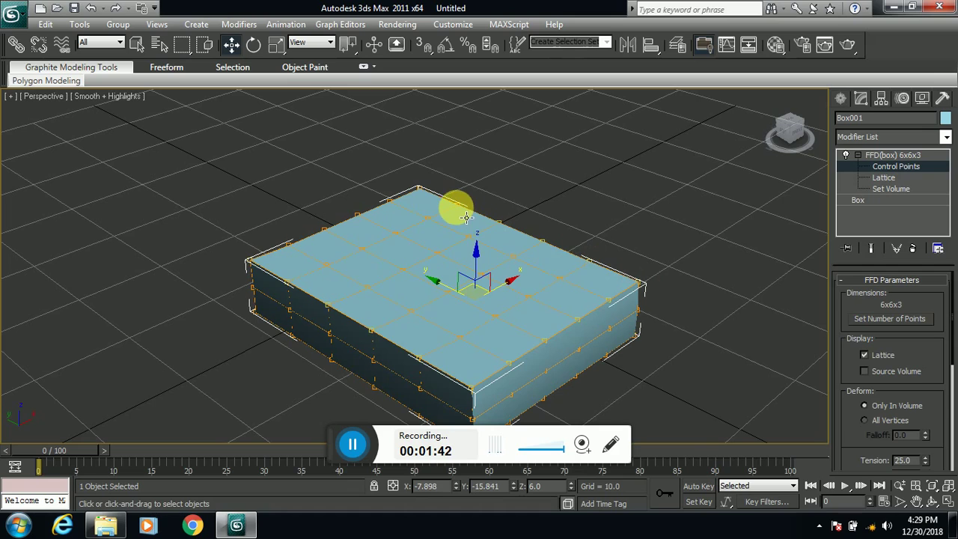
{"action": "left_click", "coordinate": [458, 204], "text": "ctrl"}
{"action": "left_click", "coordinate": [421, 188], "text": "ctrl"}
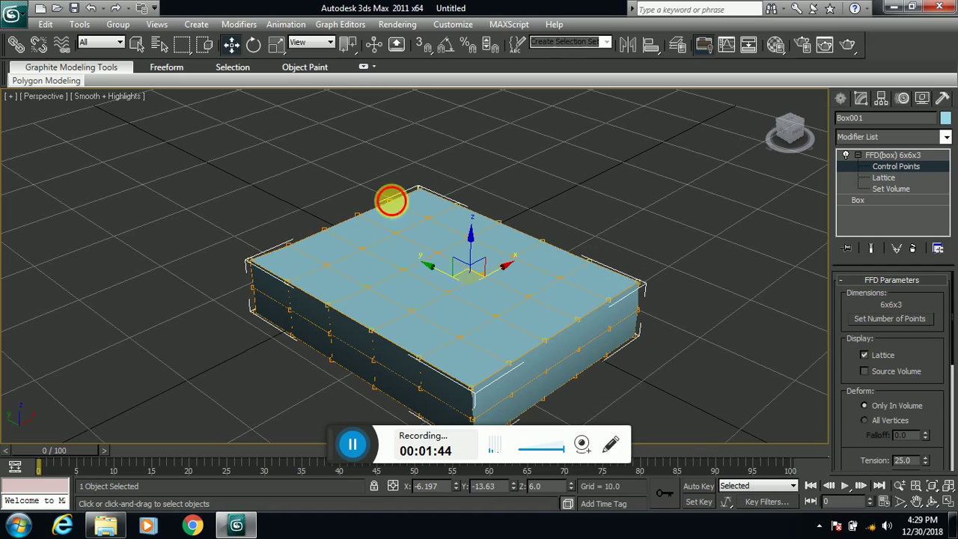
{"action": "left_click", "coordinate": [358, 216]}
{"action": "left_click", "coordinate": [327, 227]}
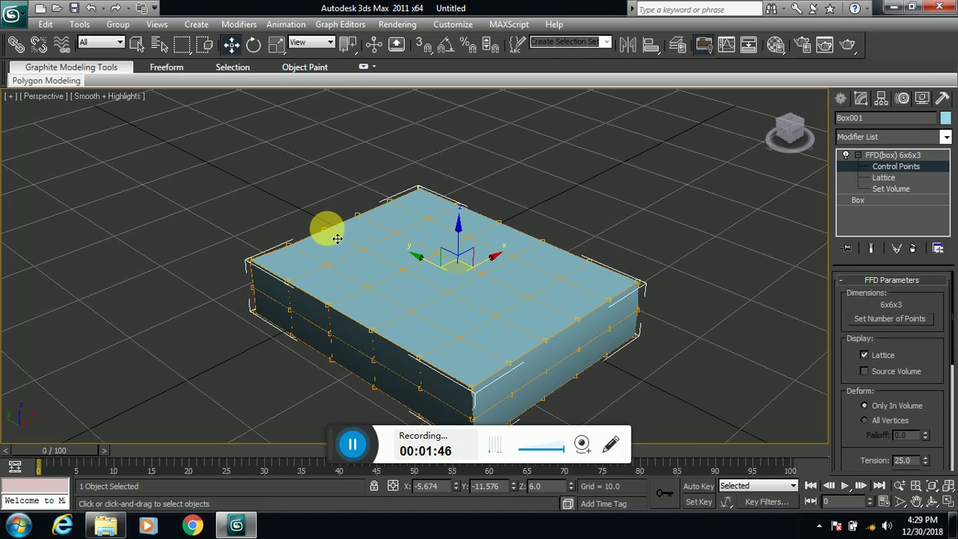
{"action": "left_click", "coordinate": [326, 229], "text": "ctrl"}
{"action": "left_click", "coordinate": [287, 245], "text": "ctrl"}
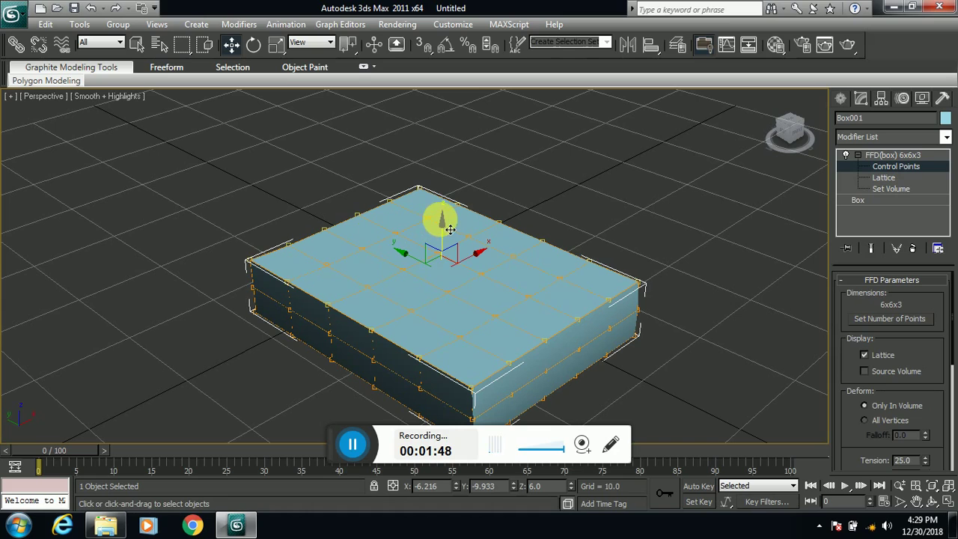
{"action": "left_click_drag", "start_coordinate": [452, 232], "coordinate": [438, 256]}
Examine the deformed box's top surface, side edges and underside from several angles
{"action": "scroll", "coordinate": [253, 318], "scroll_direction": "up", "scroll_amount": 5}
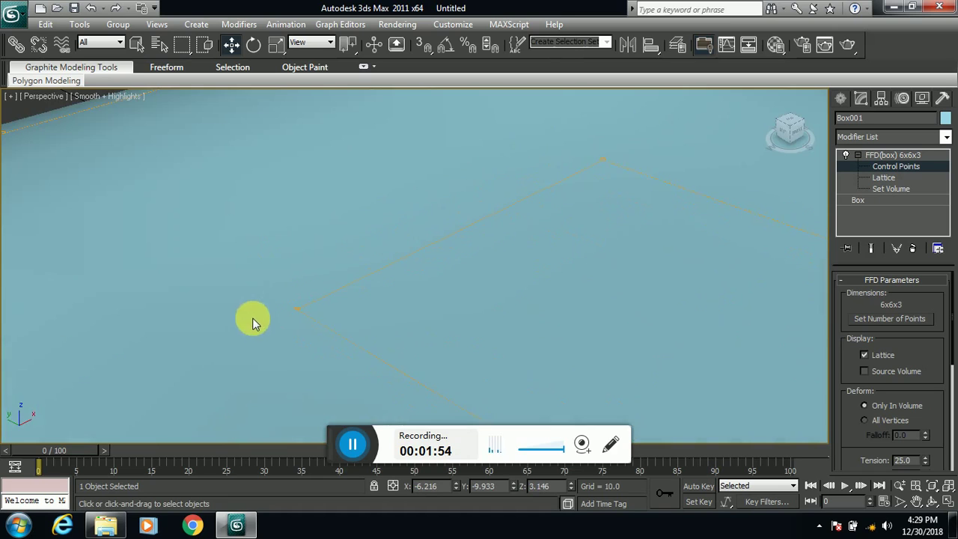
{"action": "scroll", "coordinate": [560, 164], "scroll_direction": "down", "scroll_amount": 4}
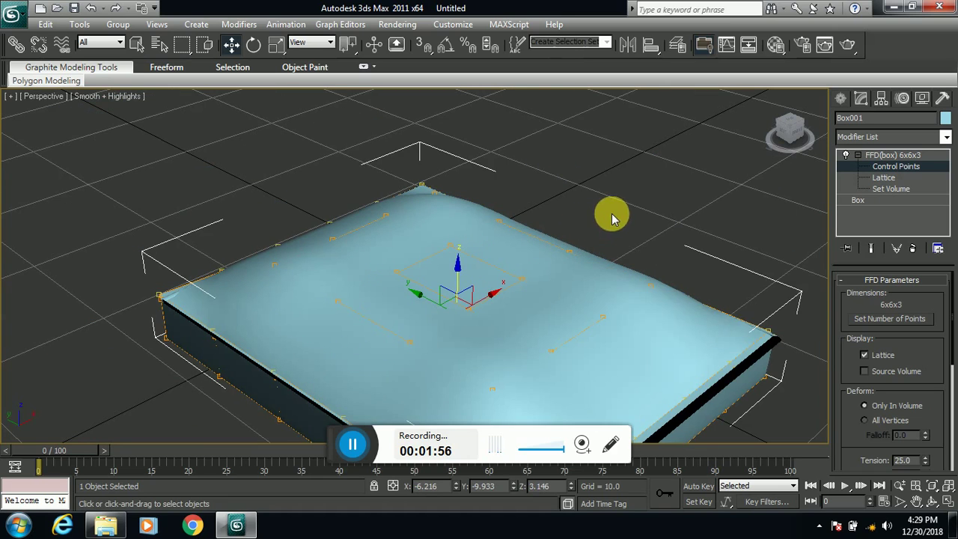
{"action": "middle_click_drag", "start_coordinate": [621, 205], "coordinate": [868, 82]}
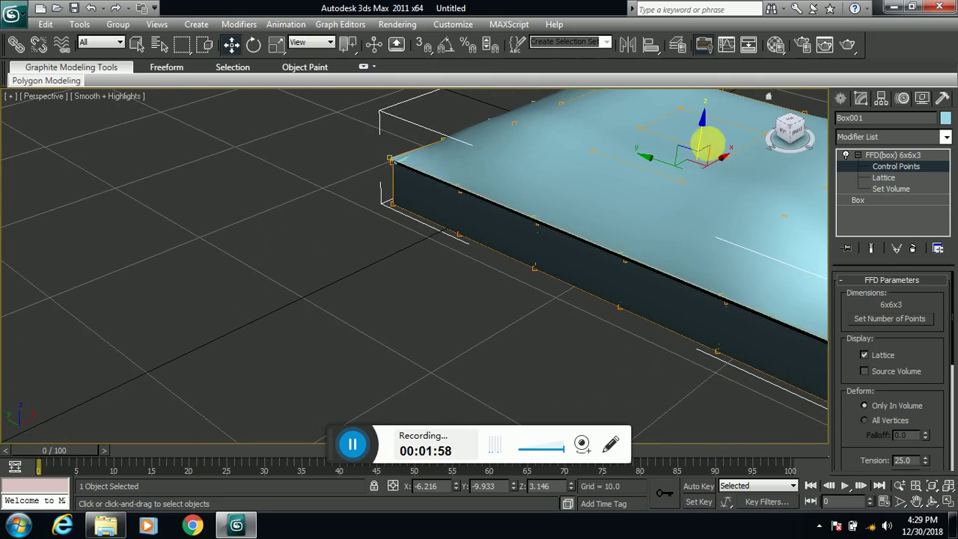
{"action": "scroll", "coordinate": [405, 161], "scroll_direction": "up", "scroll_amount": 3}
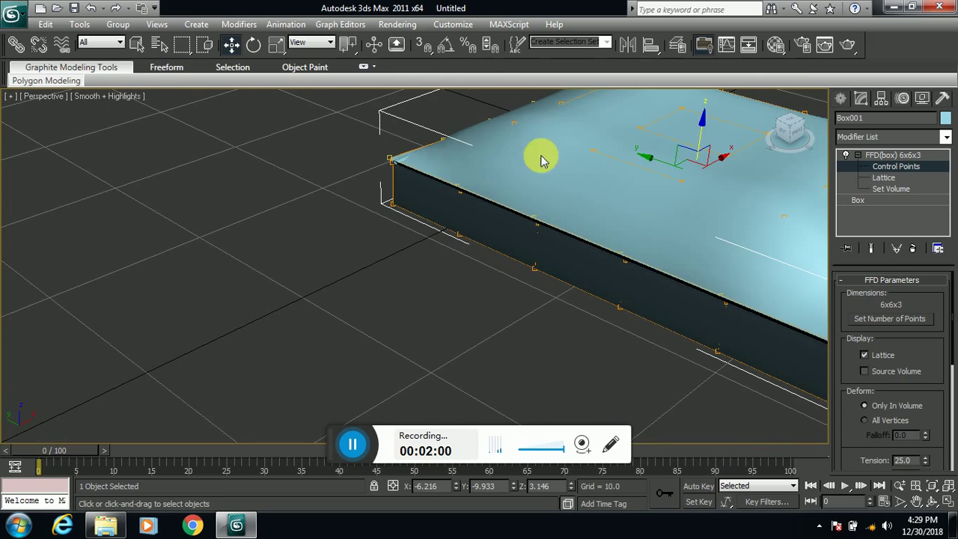
{"action": "left_click", "coordinate": [353, 444]}
{"action": "left_click", "coordinate": [309, 444]}
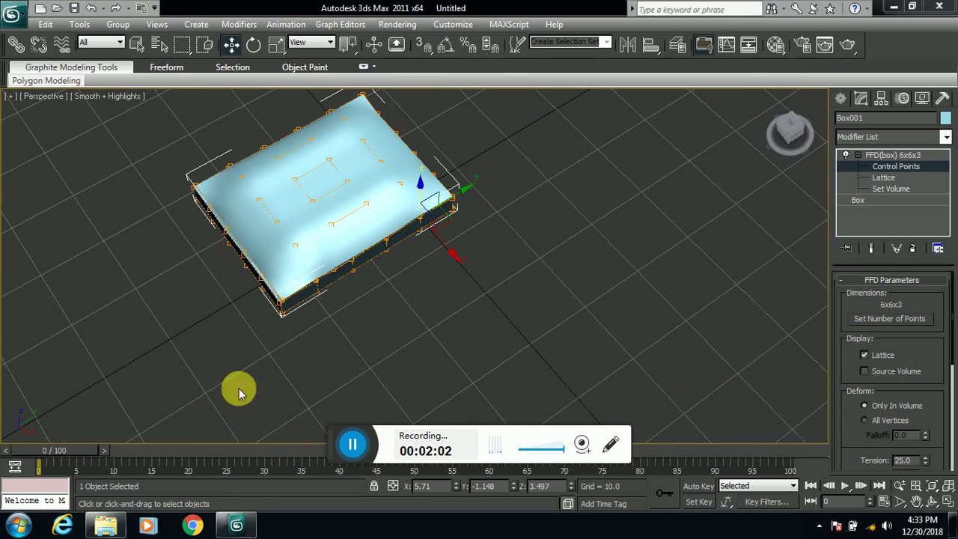
{"action": "middle_click_drag", "start_coordinate": [432, 297], "coordinate": [385, 152], "text": "alt"}
{"action": "middle_click_drag", "start_coordinate": [379, 212], "coordinate": [341, 186], "text": "alt"}
{"action": "scroll", "coordinate": [224, 341], "scroll_direction": "up", "scroll_amount": 3}
{"action": "scroll", "coordinate": [330, 251], "scroll_direction": "down", "scroll_amount": 3}
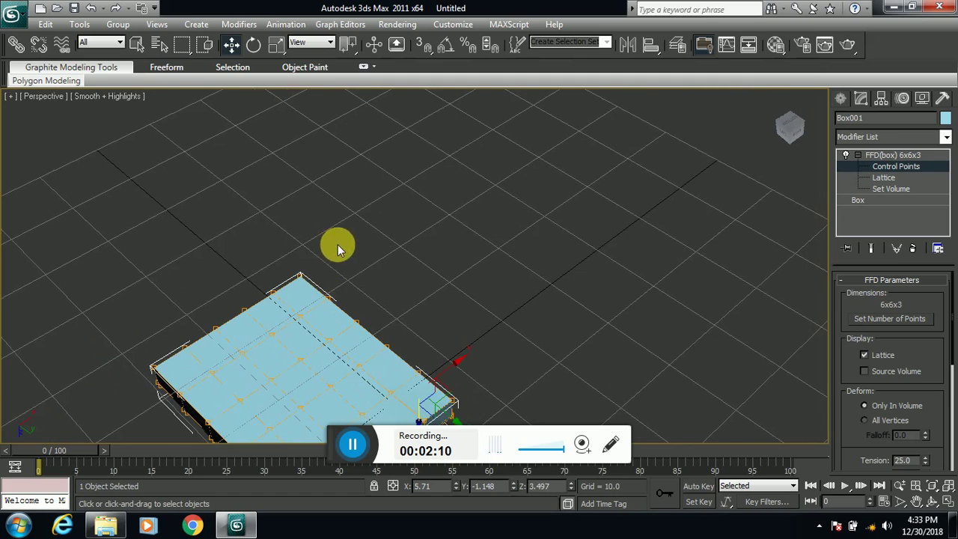
{"action": "scroll", "coordinate": [148, 371], "scroll_direction": "up", "scroll_amount": 2}
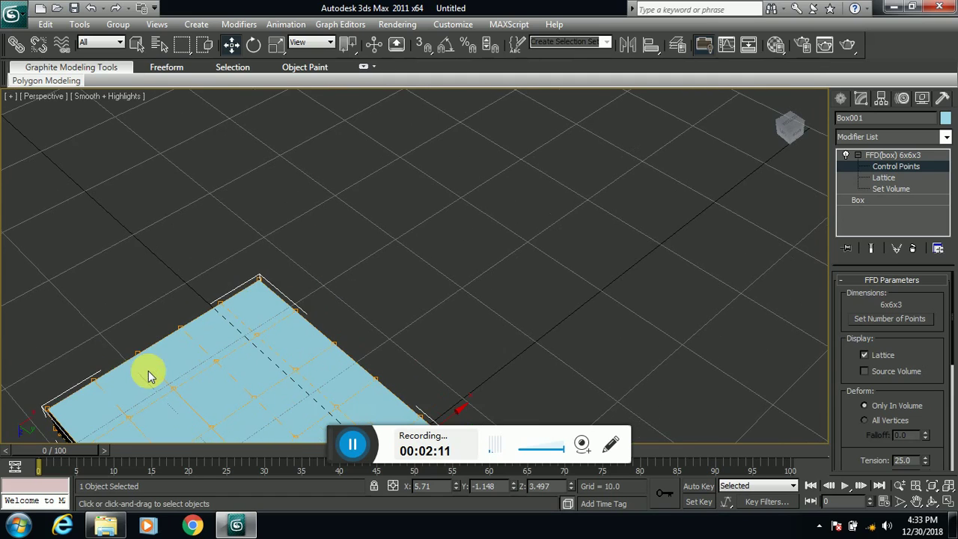
Select the FFD control points around the underside's perimeter and move them along Z to a height of about 3.12
{"action": "left_click", "coordinate": [44, 407]}
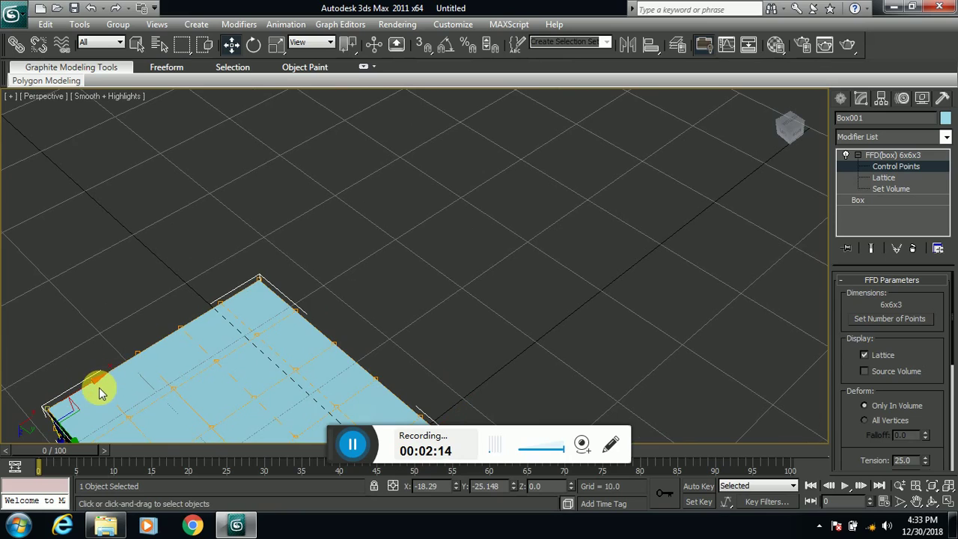
{"action": "left_click_drag", "start_coordinate": [105, 392], "coordinate": [267, 290]}
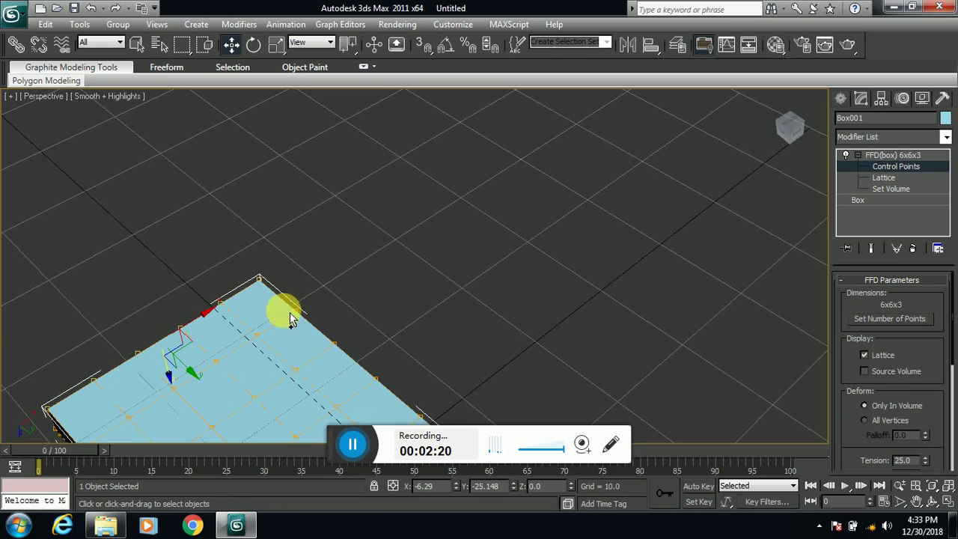
{"action": "left_click_drag", "start_coordinate": [300, 322], "coordinate": [369, 384]}
{"action": "left_click", "coordinate": [376, 379], "text": "ctrl"}
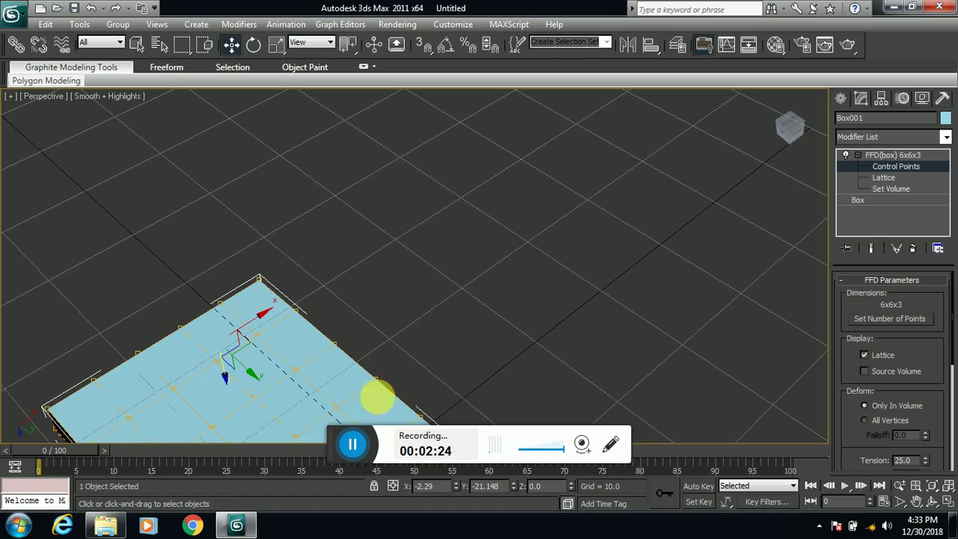
{"action": "left_click", "coordinate": [356, 447]}
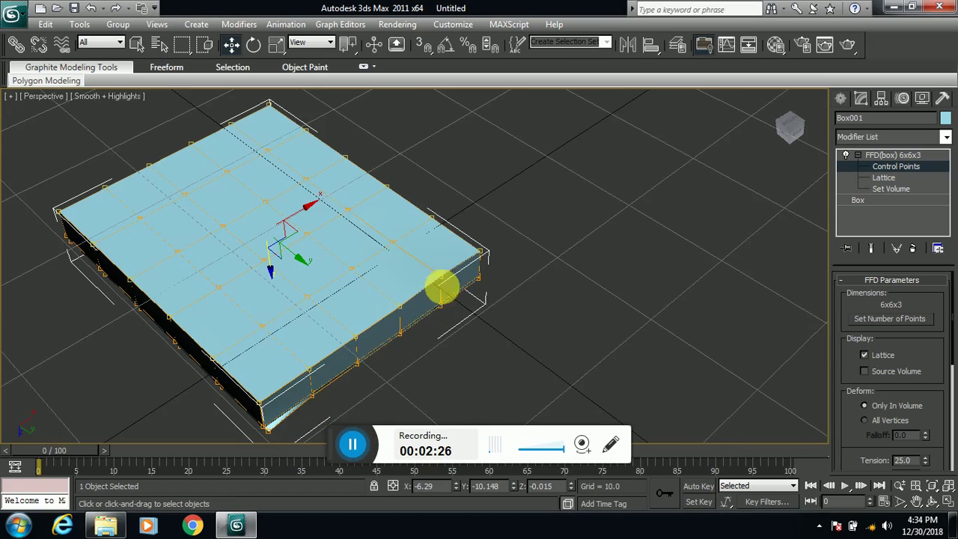
{"action": "middle_click_drag", "start_coordinate": [442, 289], "coordinate": [474, 198], "text": "alt"}
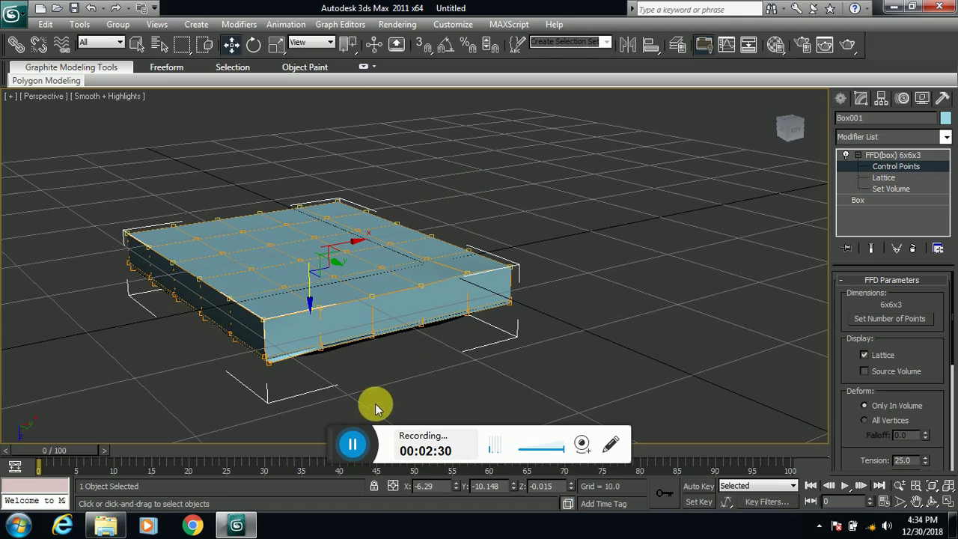
{"action": "left_click", "coordinate": [345, 447]}
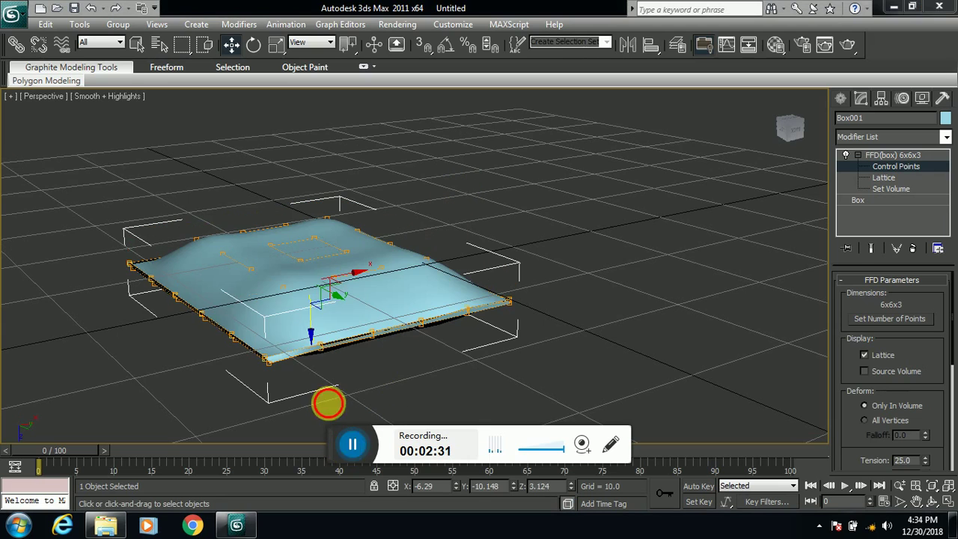
{"action": "left_click", "coordinate": [385, 358]}
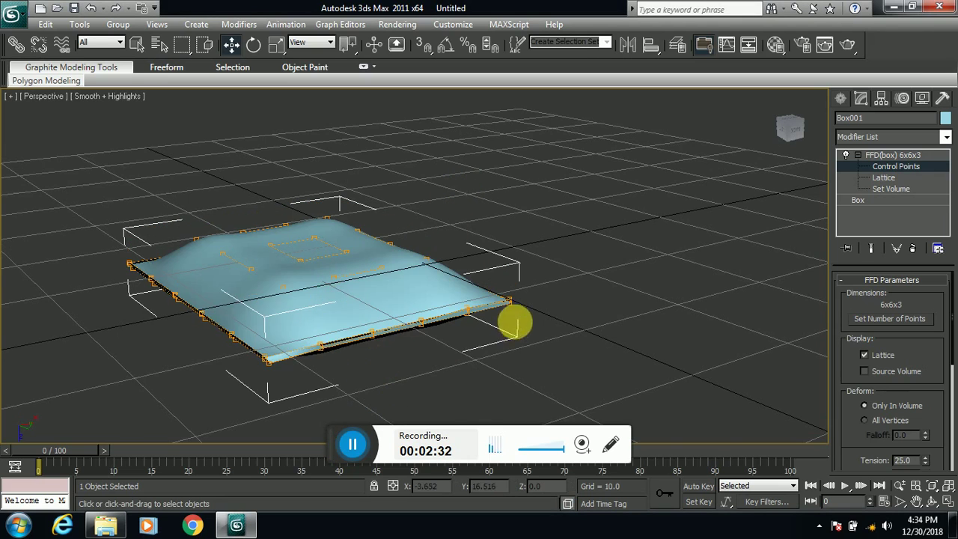
Examine the cushion shape's surface and edge control points from above, including in the Top view
{"action": "middle_click_drag", "start_coordinate": [514, 323], "coordinate": [506, 158], "text": "alt"}
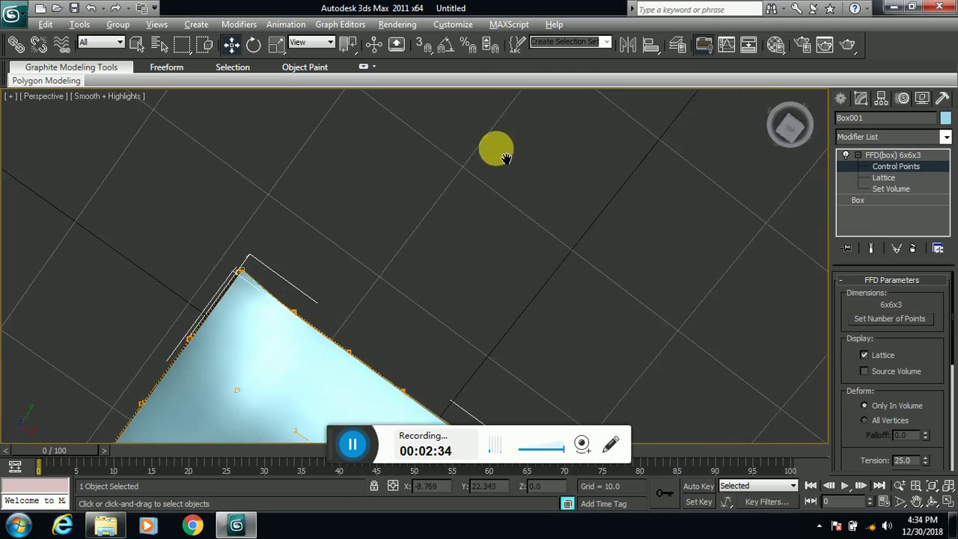
{"action": "scroll", "coordinate": [337, 254], "scroll_direction": "up", "scroll_amount": 3}
{"action": "scroll", "coordinate": [322, 258], "scroll_direction": "down", "scroll_amount": 2}
{"action": "scroll", "coordinate": [435, 183], "scroll_direction": "up", "scroll_amount": 2}
{"action": "scroll", "coordinate": [468, 188], "scroll_direction": "down", "scroll_amount": 8}
{"action": "scroll", "coordinate": [341, 397], "scroll_direction": "up", "scroll_amount": 2}
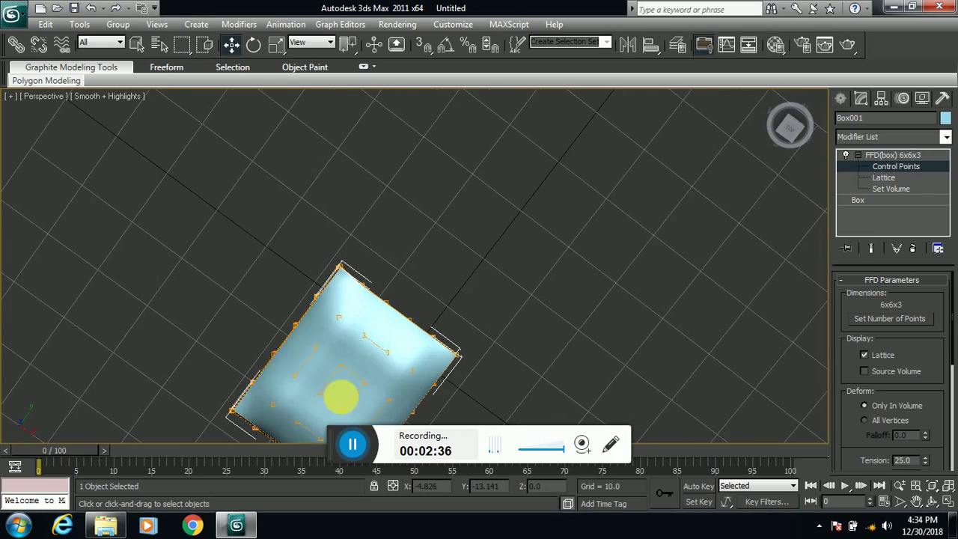
{"action": "middle_click_drag", "start_coordinate": [462, 292], "coordinate": [542, 266], "text": "alt"}
{"action": "key", "text": "t"}
{"action": "scroll", "coordinate": [377, 266], "scroll_direction": "up", "scroll_amount": 5}
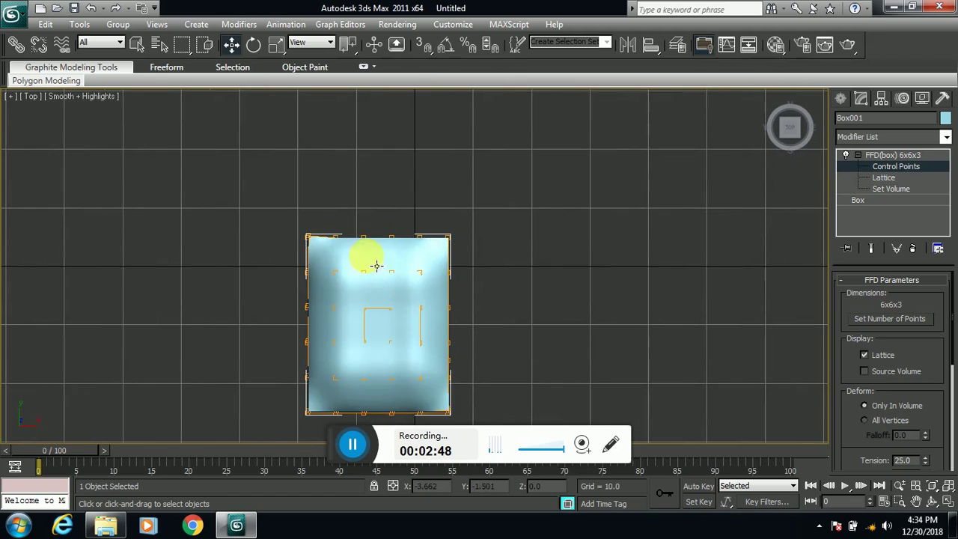
{"action": "scroll", "coordinate": [377, 266], "scroll_direction": "up", "scroll_amount": 3}
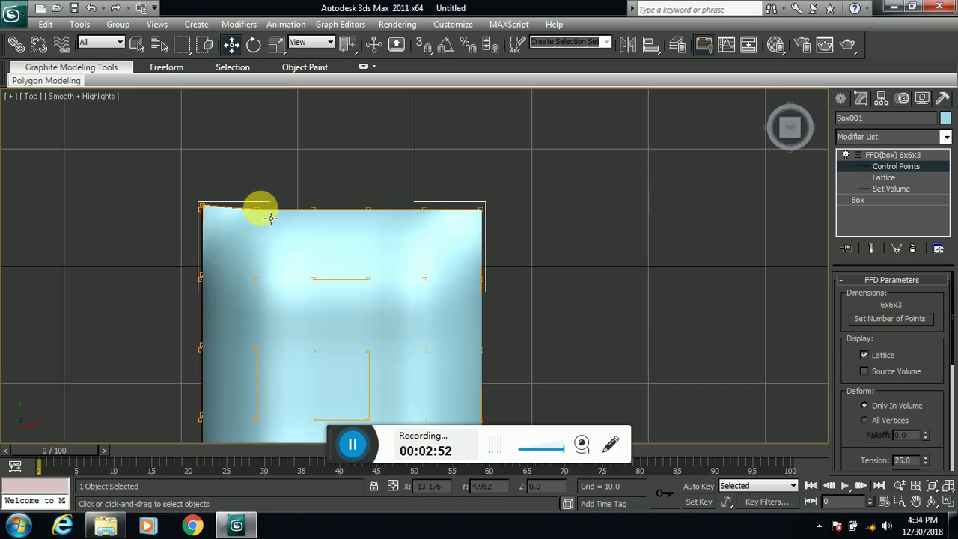
{"action": "middle_click_drag", "start_coordinate": [349, 444], "coordinate": [364, 444], "text": "alt"}
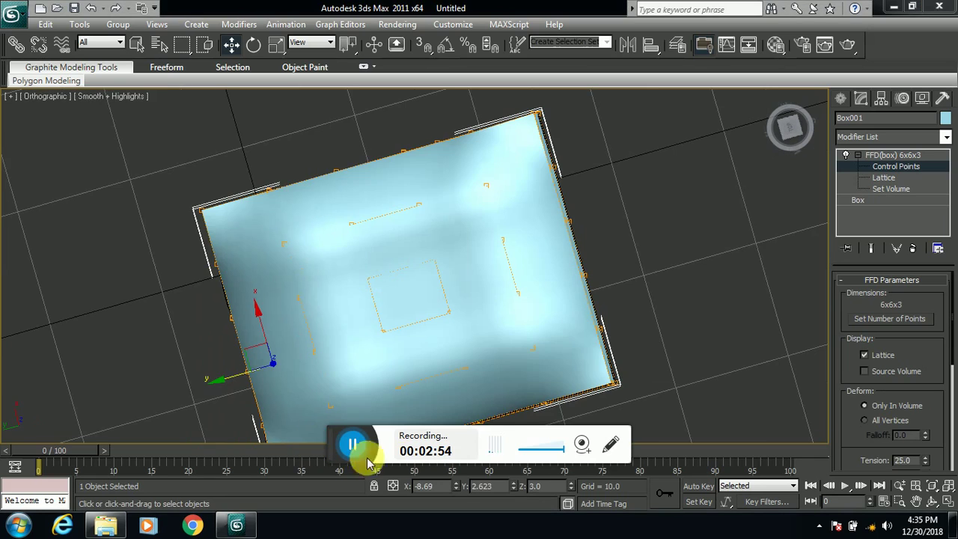
Change the cushion's object color to the light pink swatch of the 3ds Max palette
{"action": "left_click", "coordinate": [946, 118]}
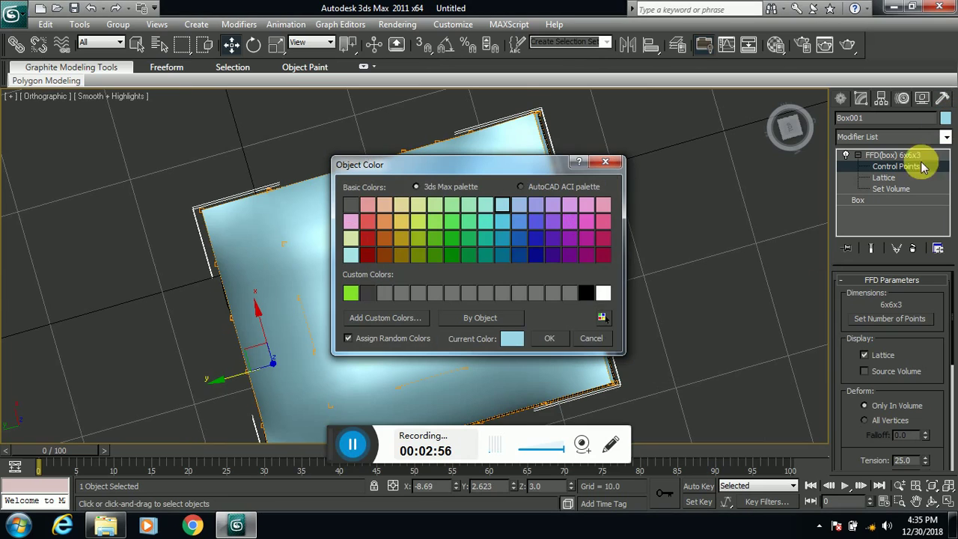
{"action": "left_click", "coordinate": [368, 204]}
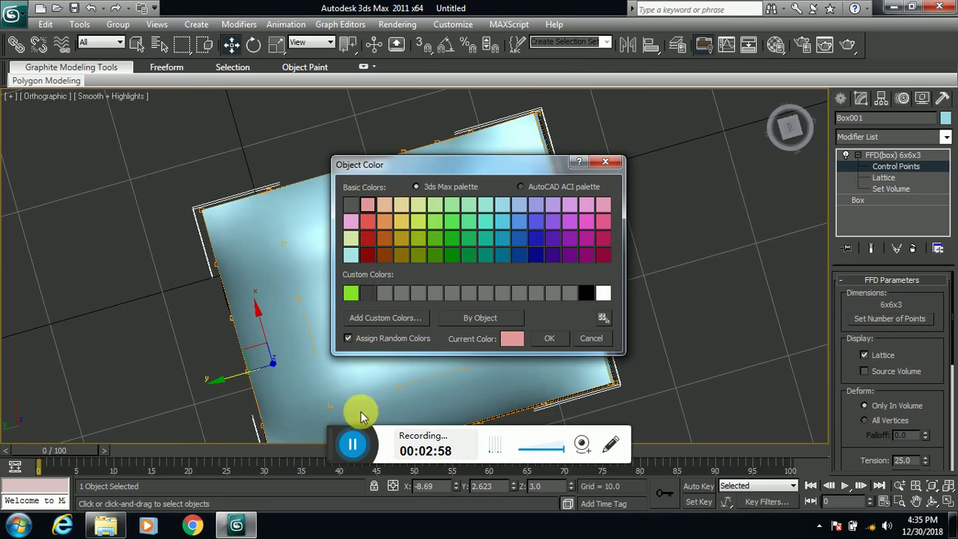
{"action": "left_click", "coordinate": [550, 338]}
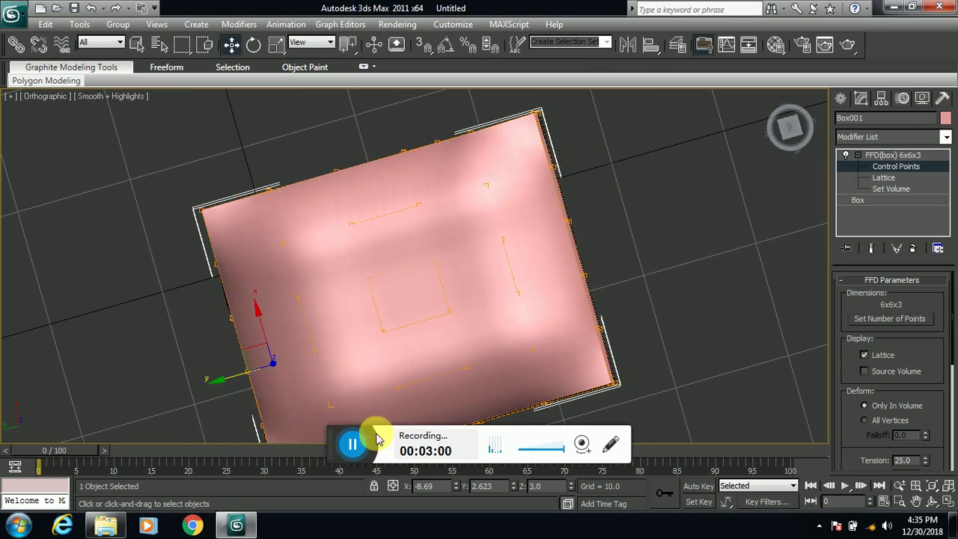